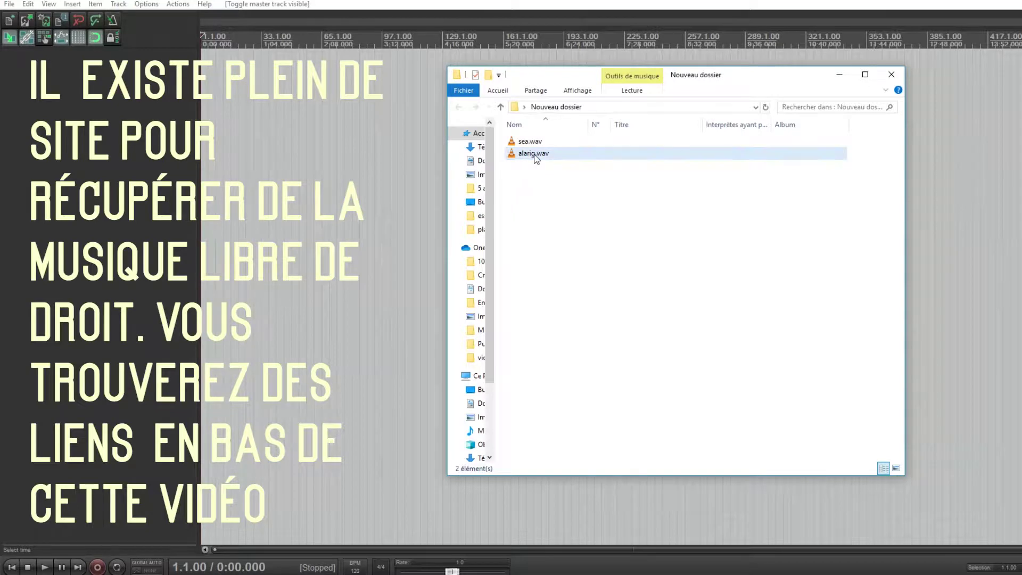
- Import alarig.wav from the Nouveau dossier folder onto a new track at the start of the project
click(534, 155)
drag(575, 78, 812, 77)
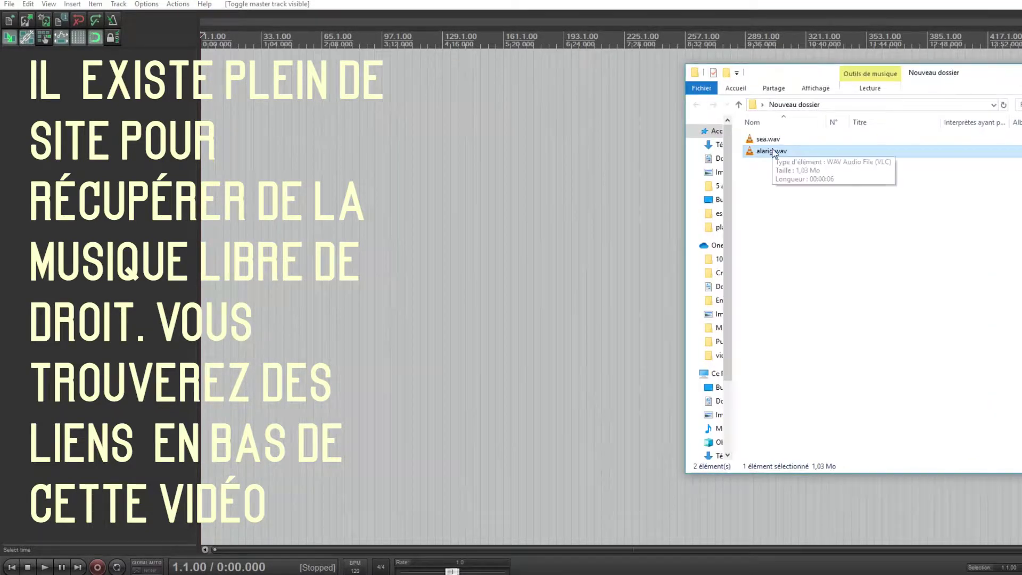
drag(771, 151, 203, 89)
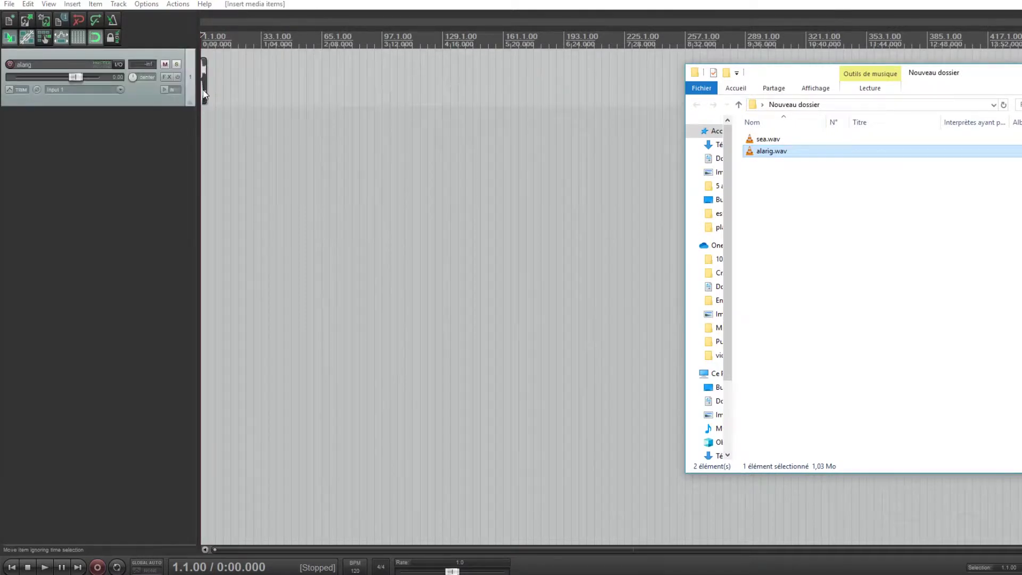
scroll(426, 133, up, 8)
scroll(502, 142, down, 1)
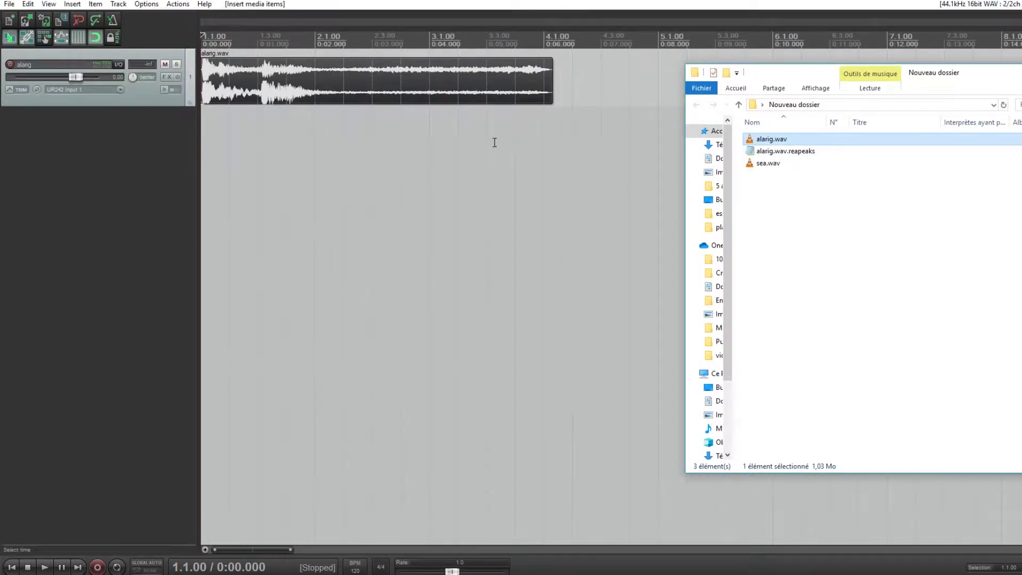
- Play the alarig.wav clip from the start, then place the edit cursor at 4.2.00, just past its end
click(45, 567)
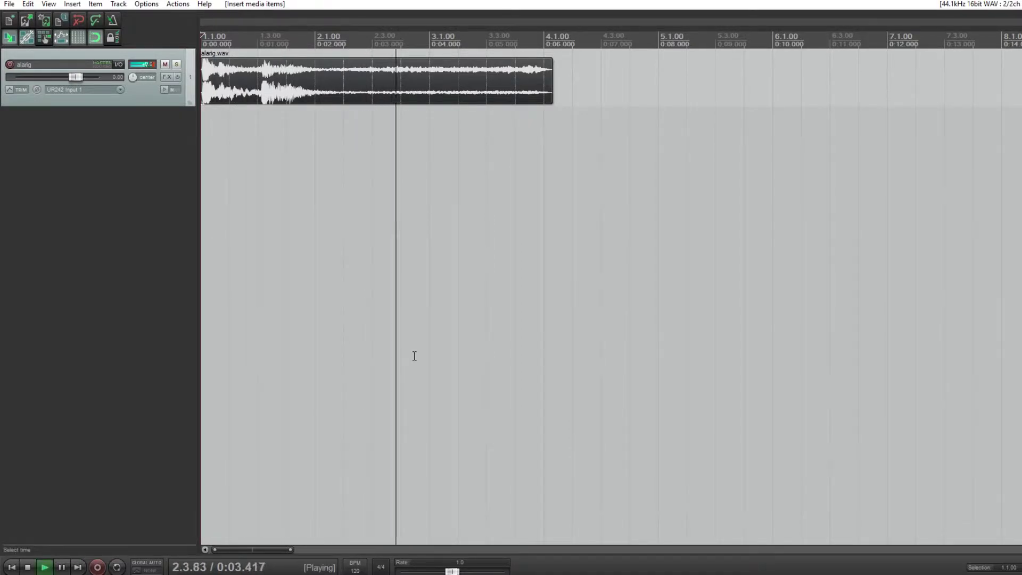
click(28, 568)
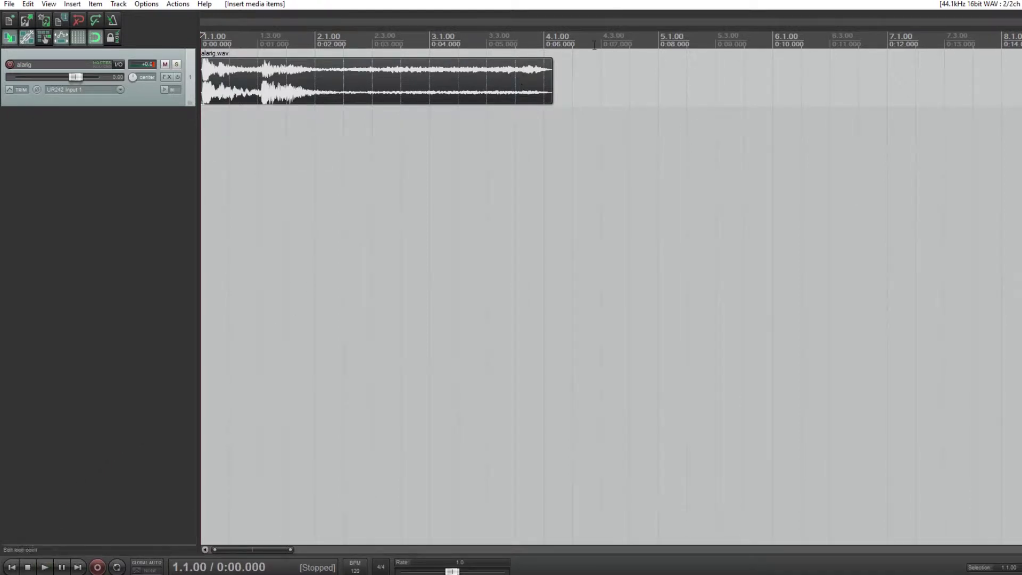
click(573, 44)
scroll(507, 276, down, 8)
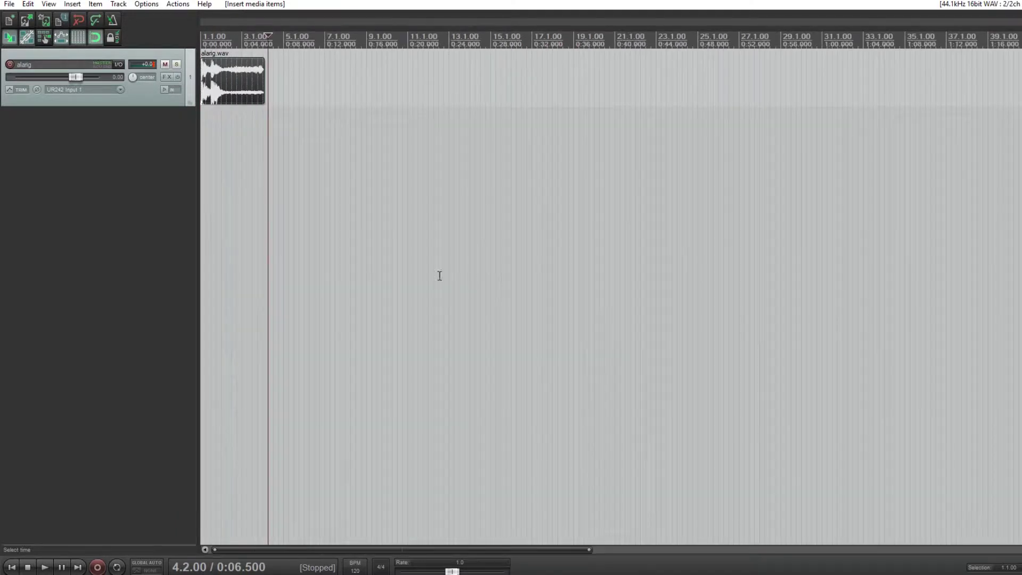
- Switch to the BBC Sound Effects page in Chrome and preview the first result for the search "sea"
mouse_move(405, 574)
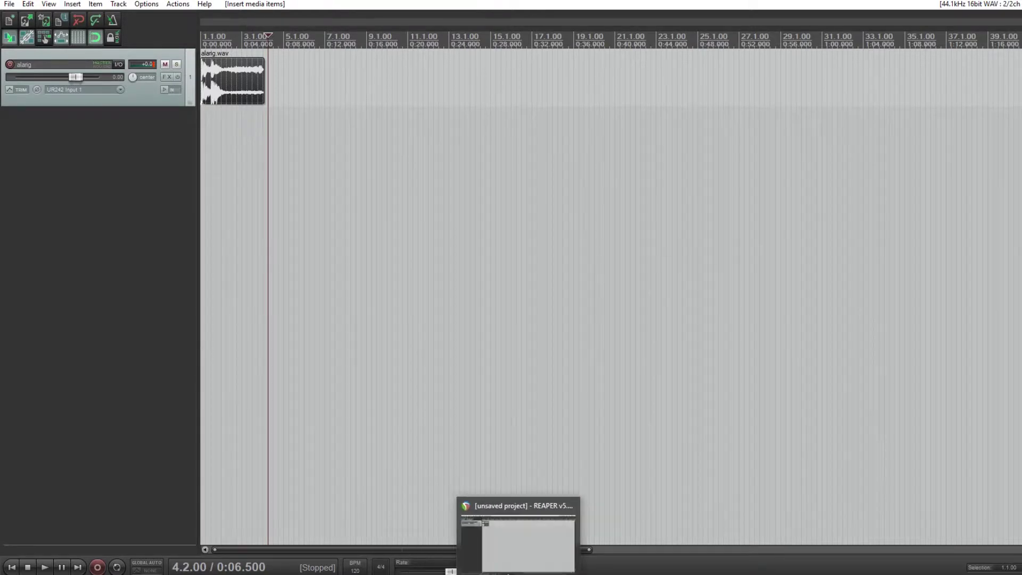
mouse_move(687, 574)
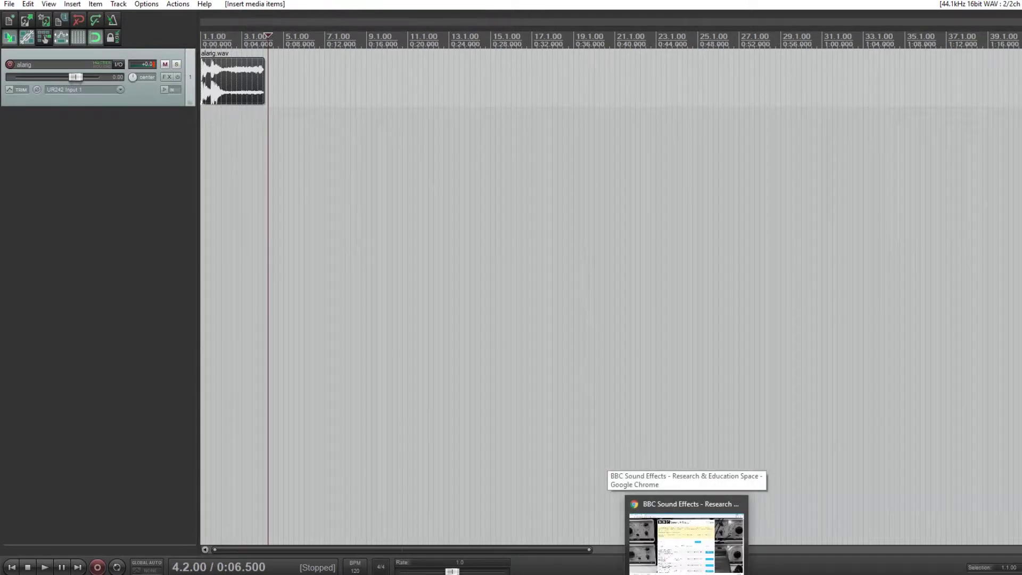
click(687, 533)
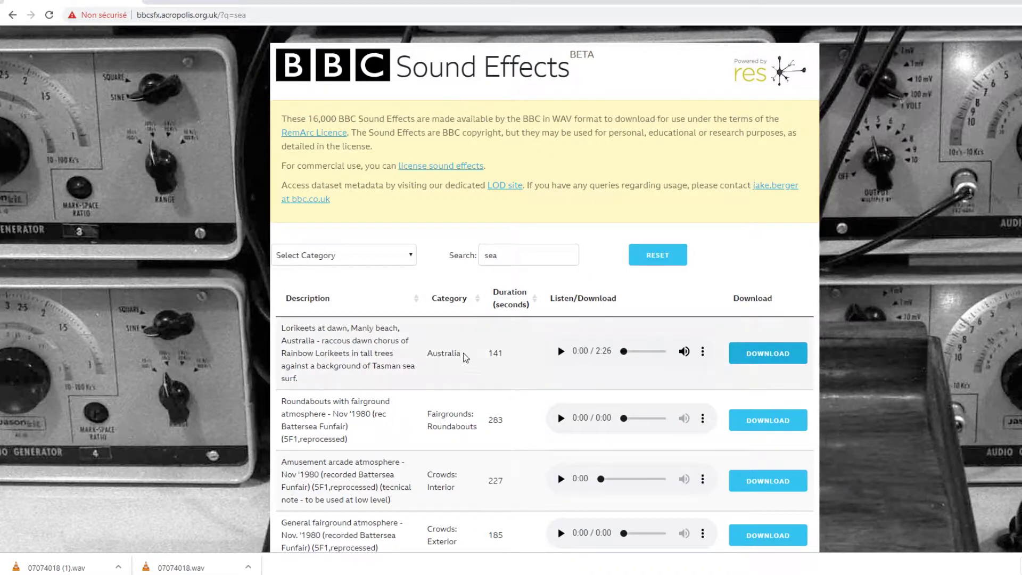
click(505, 256)
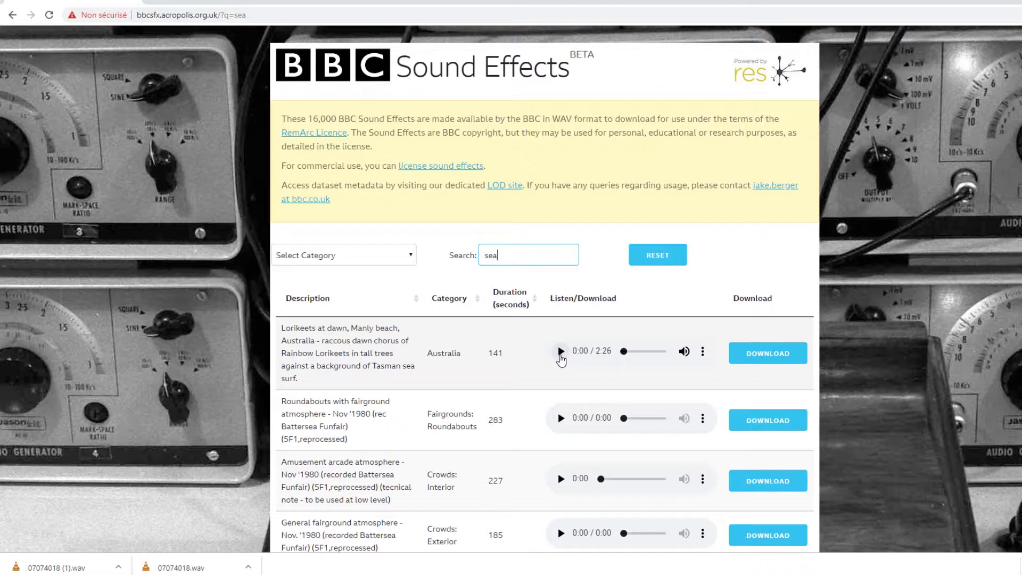
click(561, 352)
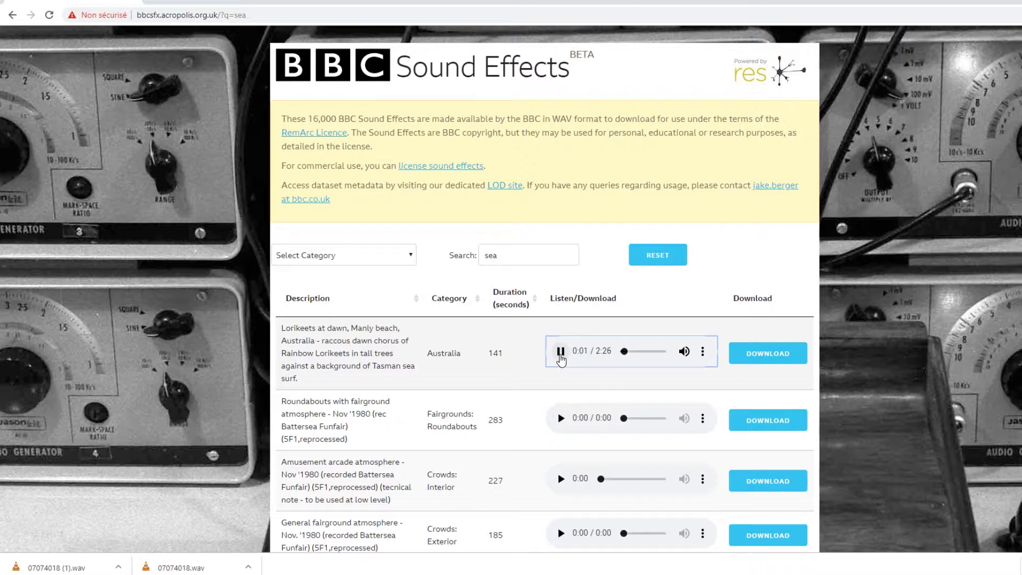
click(561, 355)
- Add sea.wav from the Nouveau dossier folder to the alarig track shortly after the first clip and listen to it
click(410, 532)
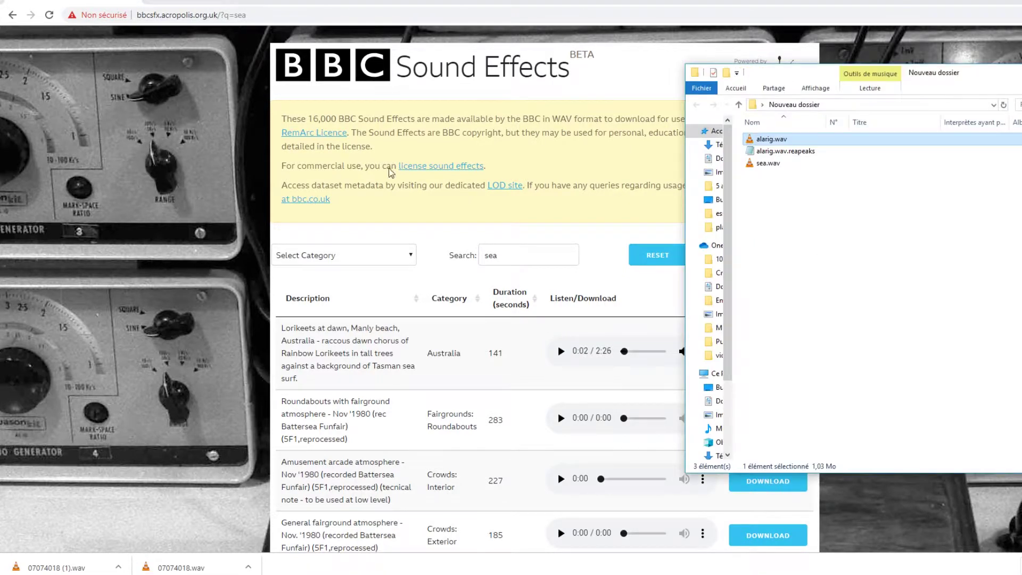
click(765, 164)
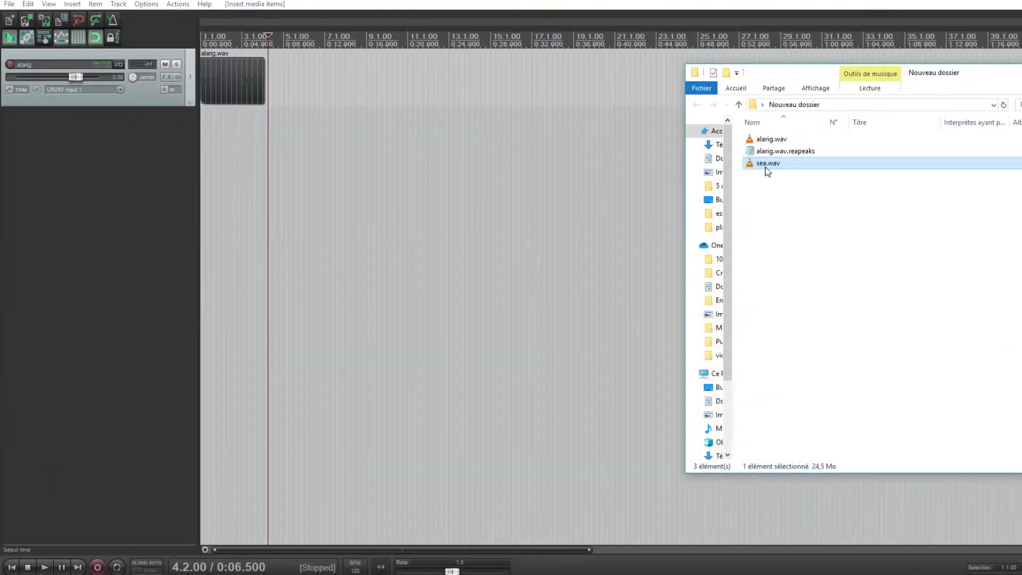
drag(767, 166, 276, 63)
key(space)
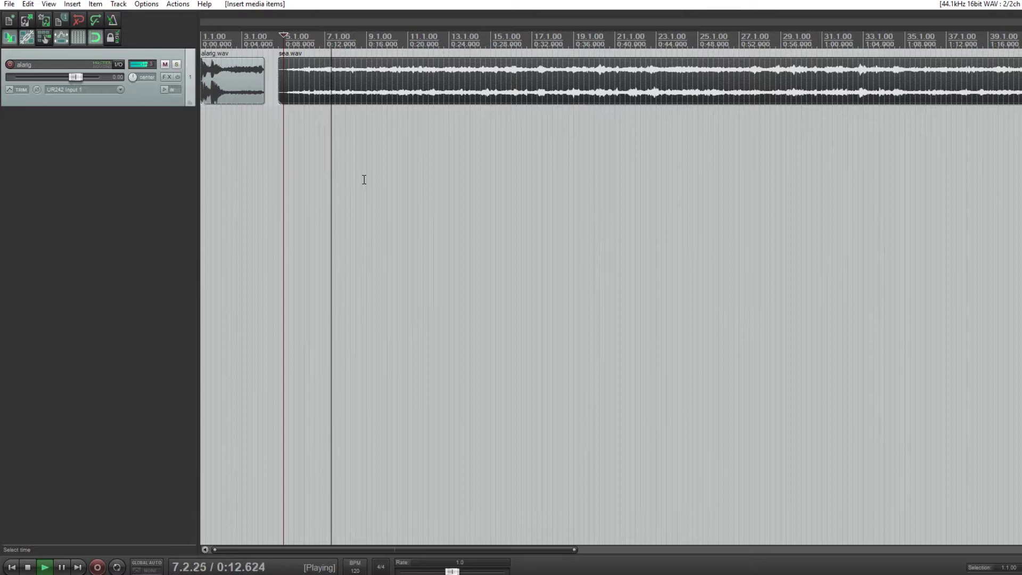
key(space)
- Arm the alarig track, record a short audio take from 81.1.00 after the sea.wav clip, and save the recording
scroll(466, 262, down, 5)
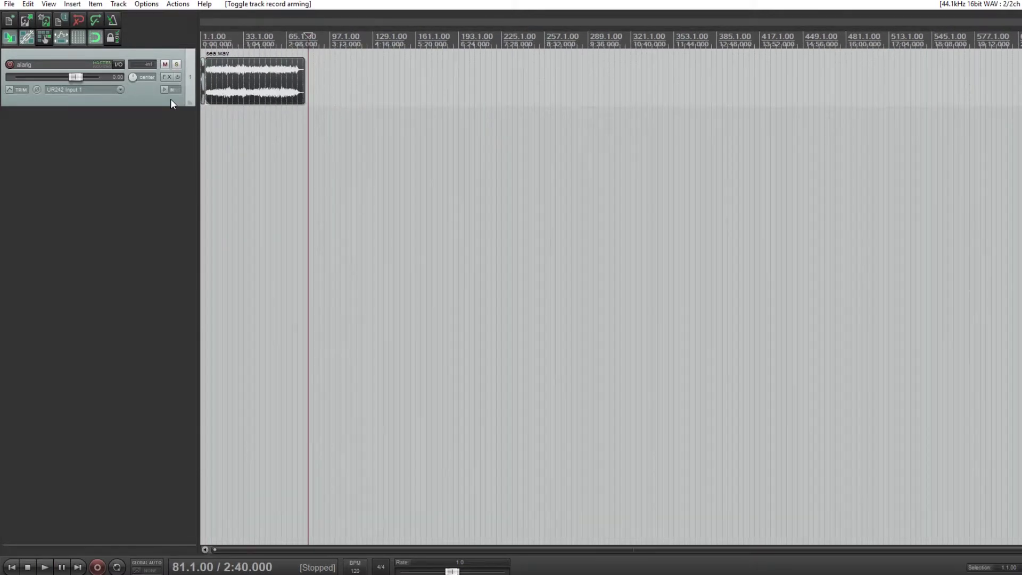
click(10, 65)
click(97, 568)
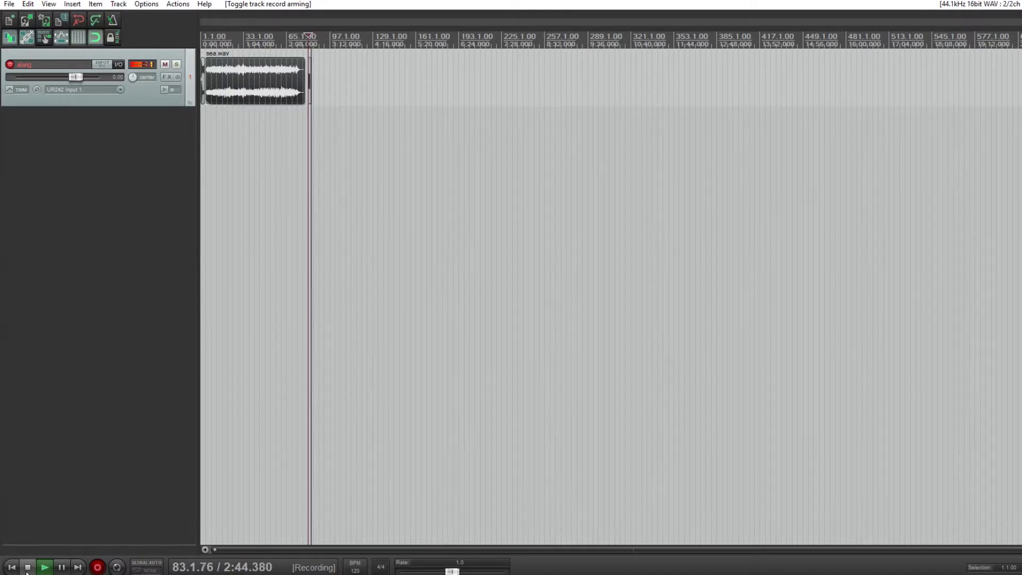
key(space)
click(511, 361)
- Play back the newly recorded audio take on the alarig track
scroll(360, 196, up, 5)
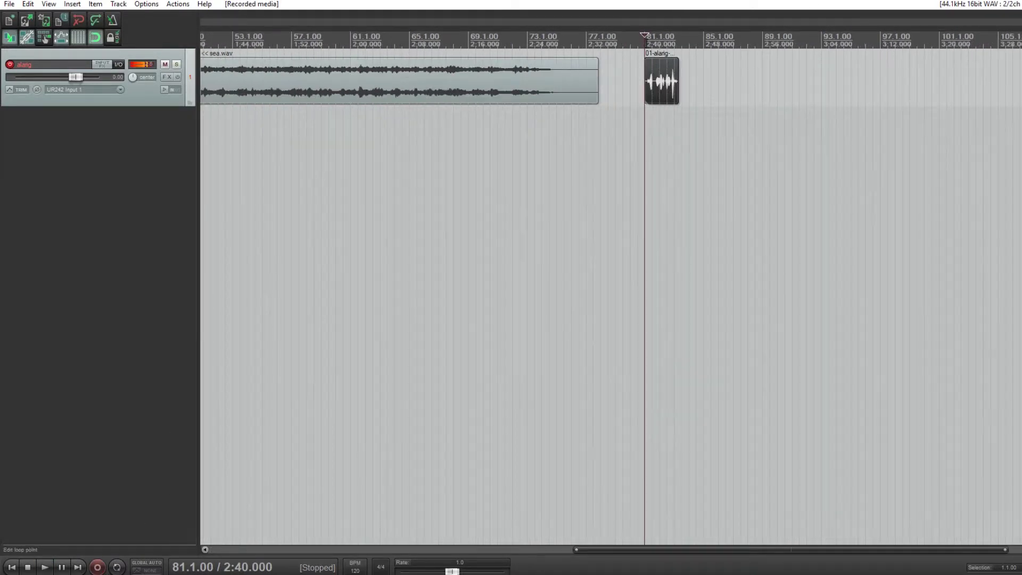
scroll(665, 106, up, 4)
key(space)
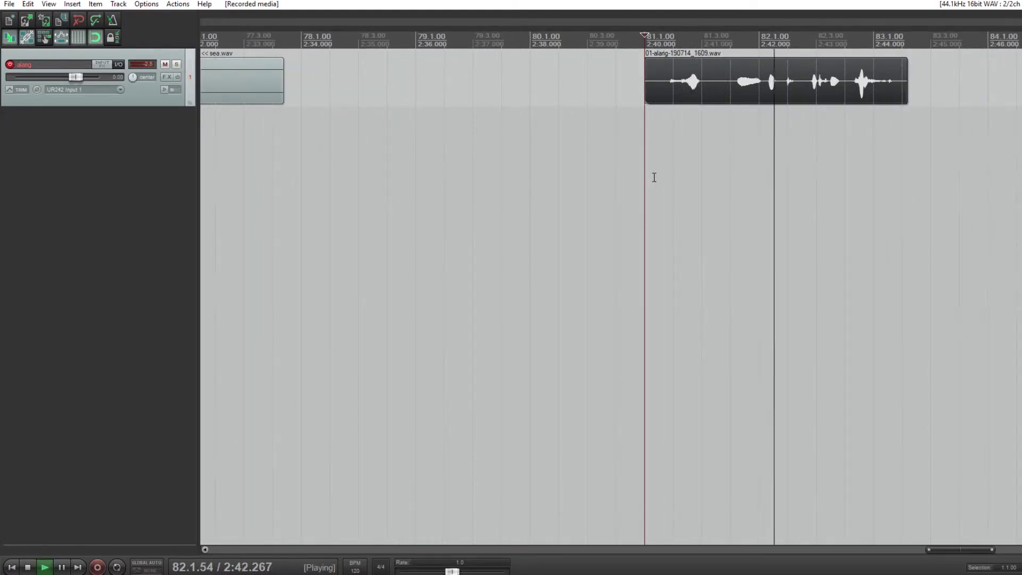
key(space)
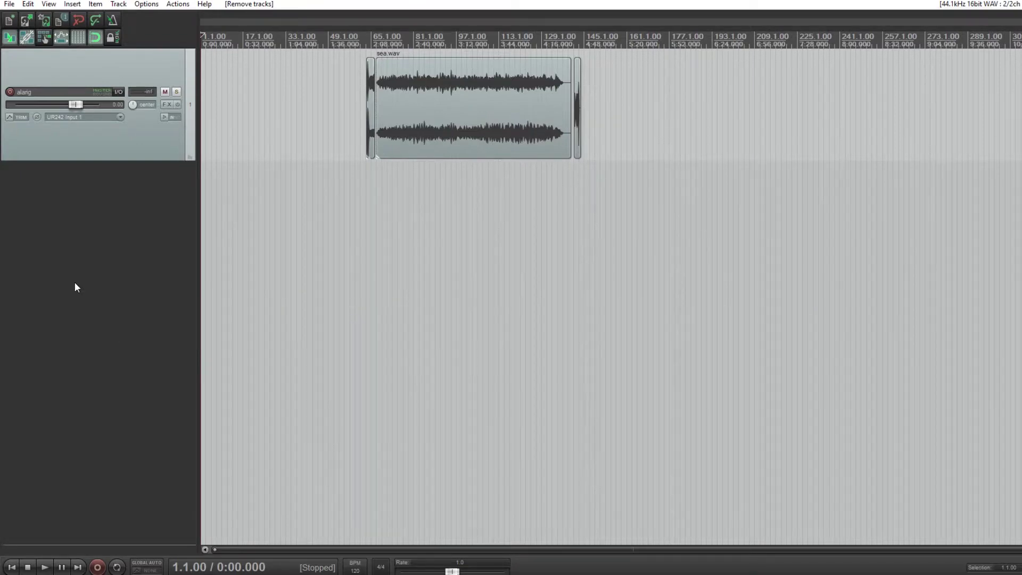
- Insert the VSTi Dexed (Digital Suburban) virtual instrument on a new track and move its FX window clear of the track controls
click(72, 5)
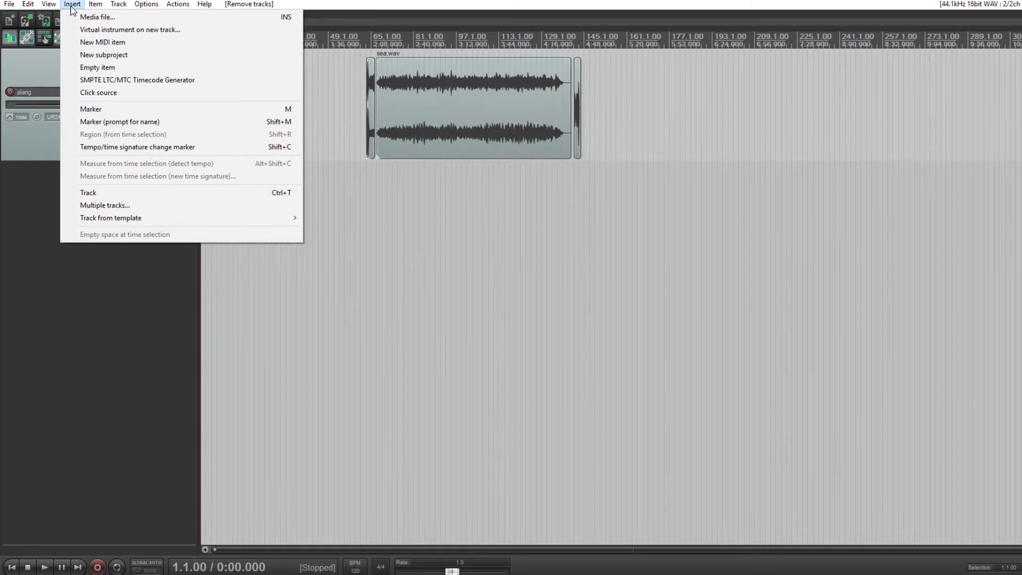
click(115, 31)
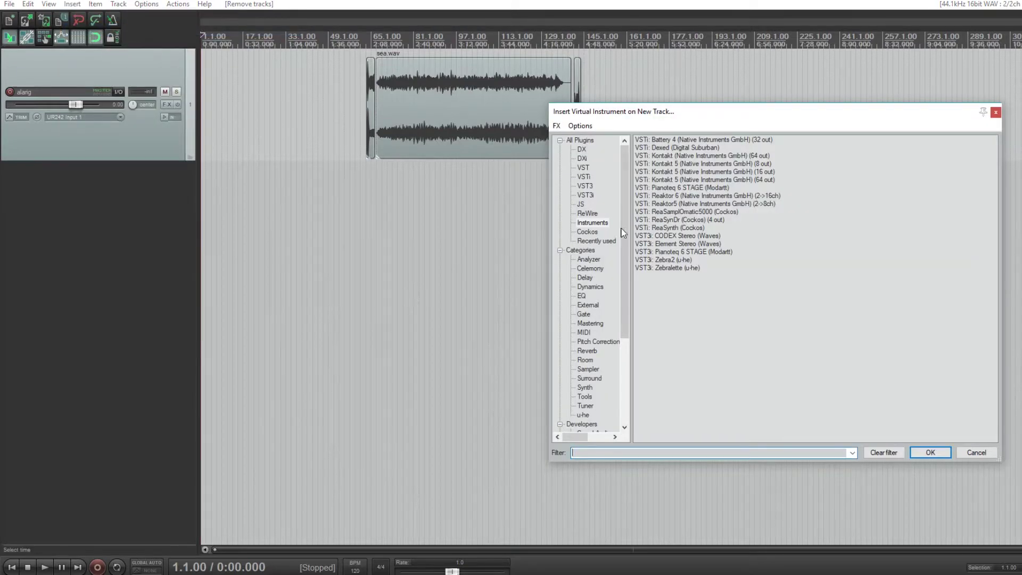
click(666, 149)
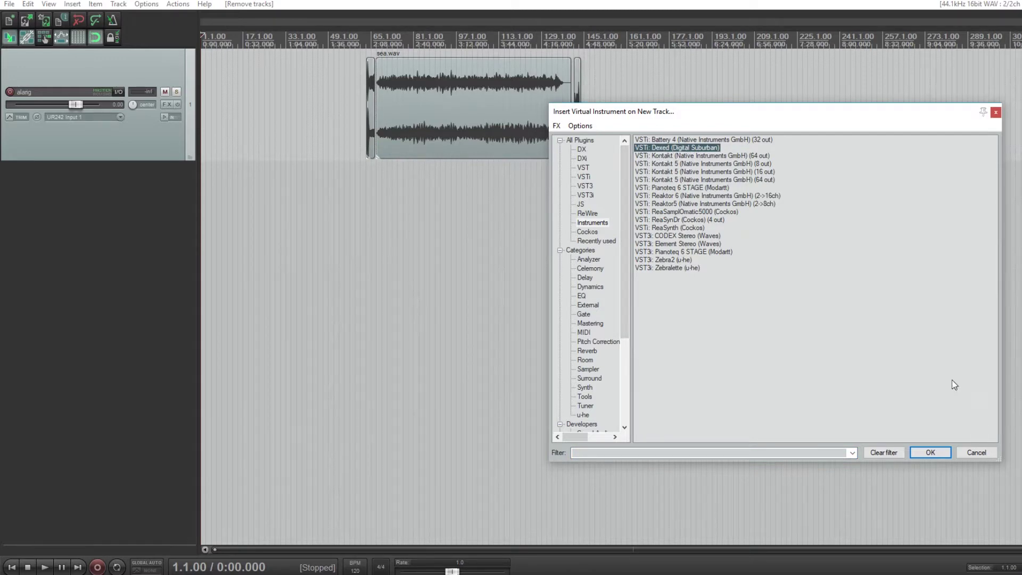
click(935, 453)
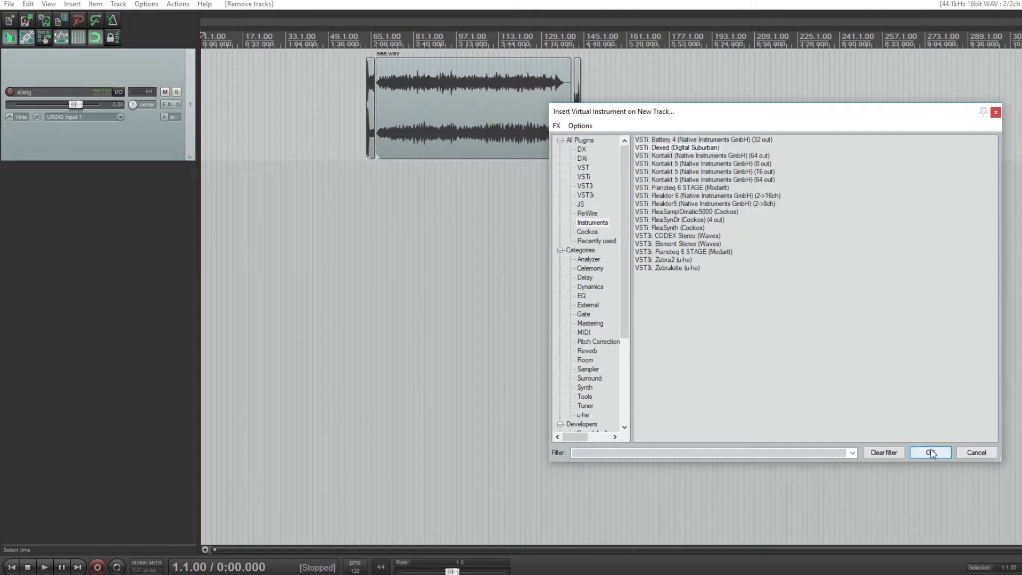
drag(375, 24, 787, 46)
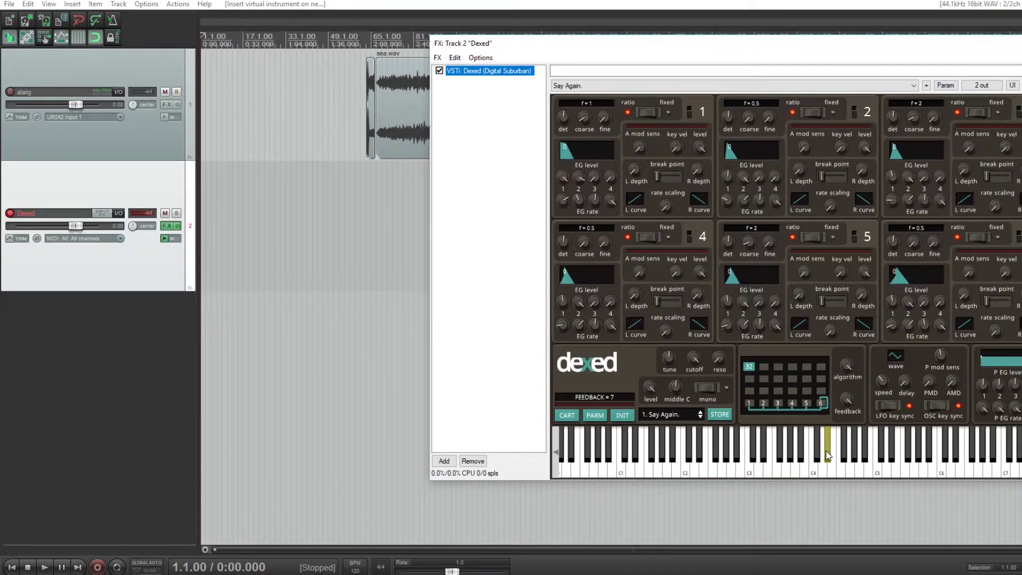
- Load the Dexed preset 11. ENCOUNTERS and audition its sound on the virtual keyboard
click(712, 452)
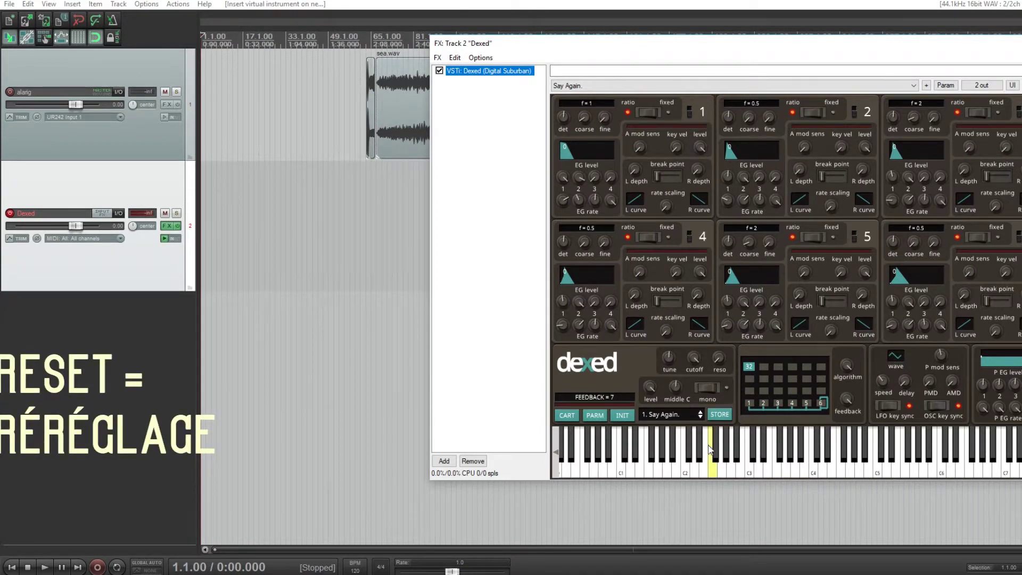
click(656, 414)
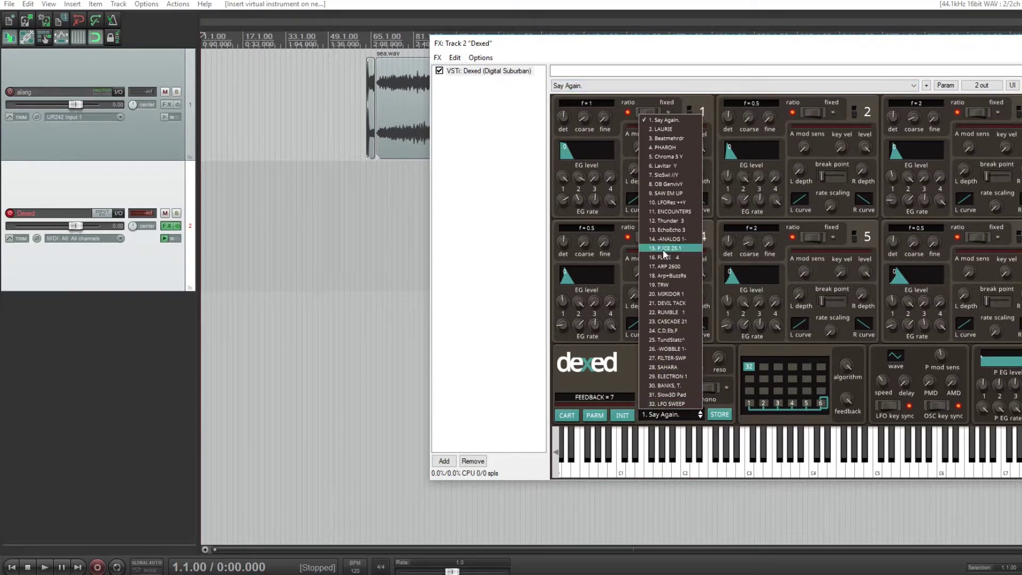
click(669, 212)
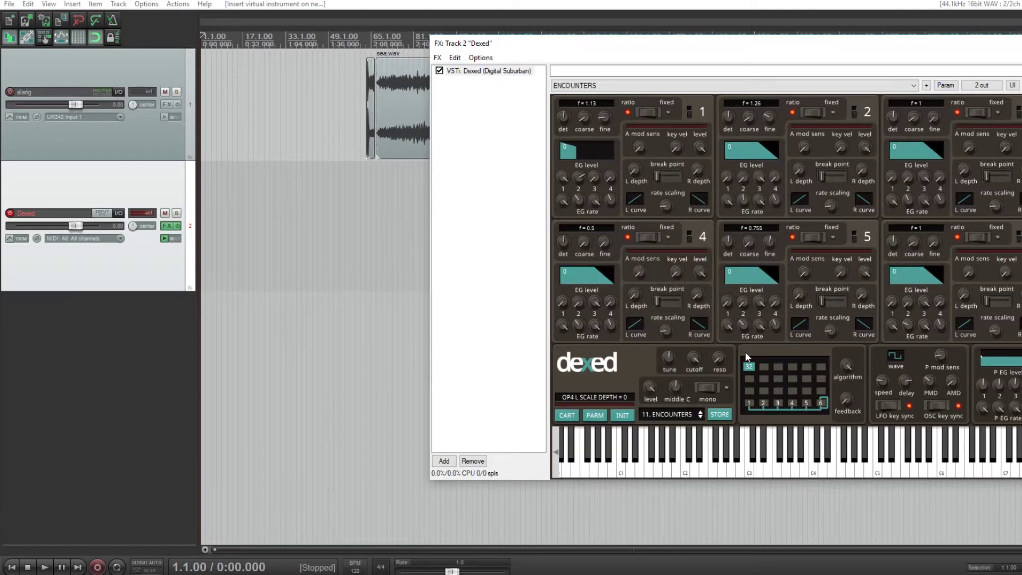
mouse_move(725, 447)
mouse_down()
mouse_move(742, 461)
mouse_move(698, 459)
mouse_move(752, 467)
mouse_up()
drag(753, 467, 753, 468)
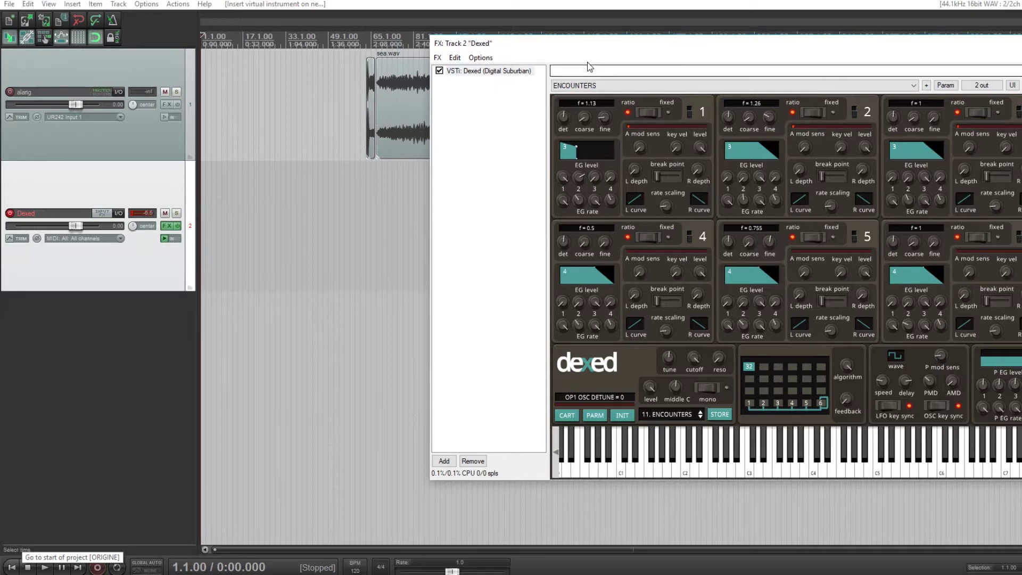
- Record a short MIDI take on the Dexed track from the project start and save the recorded file
drag(589, 52, 643, 117)
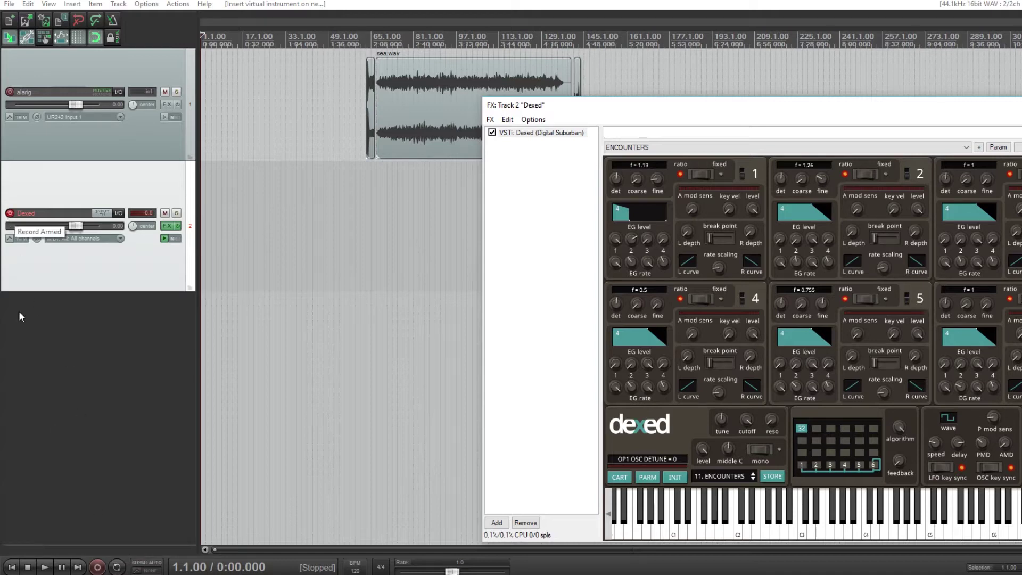
click(98, 567)
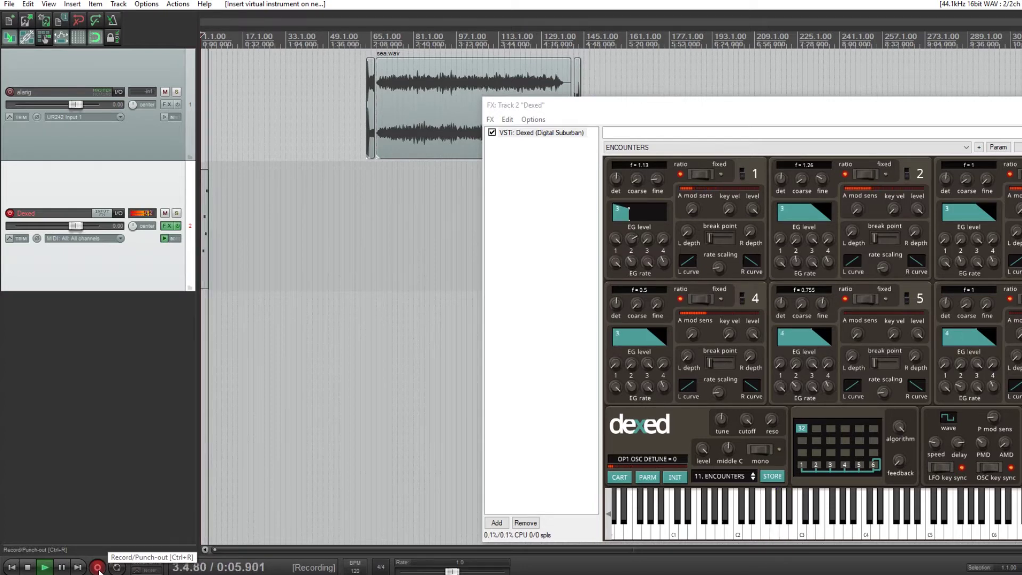
click(29, 567)
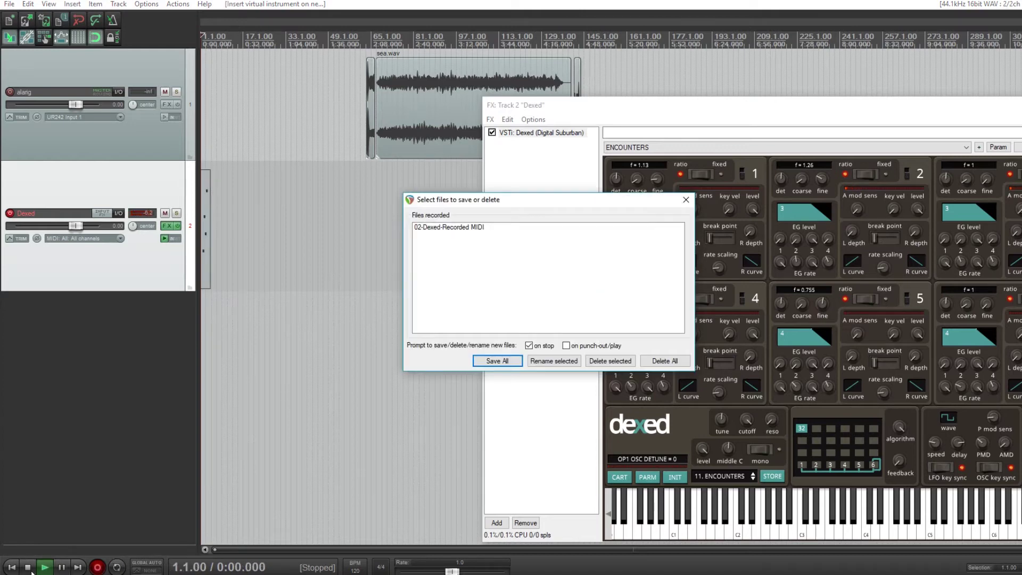
click(497, 361)
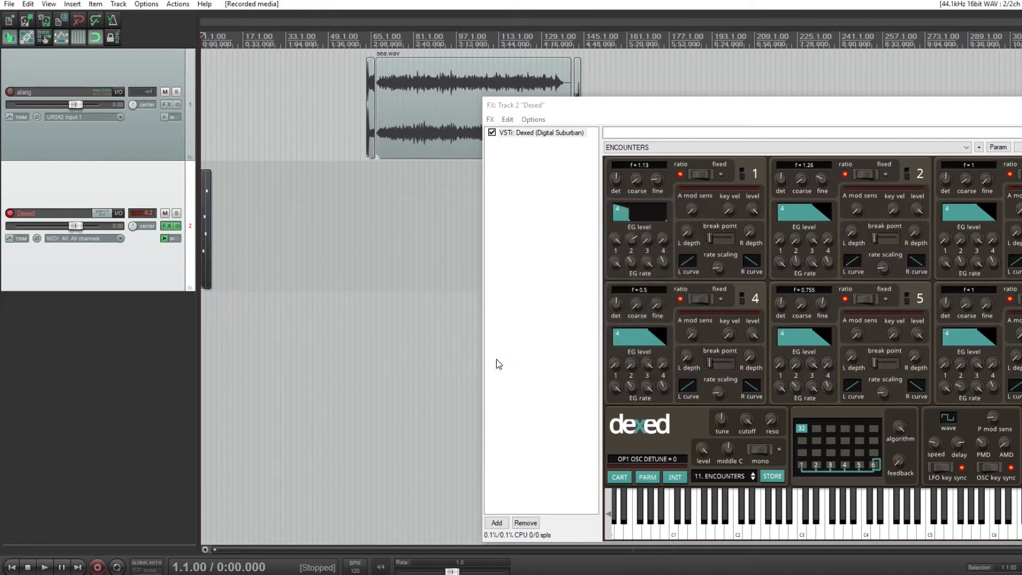
- Apply the track FX to the recorded Dexed MIDI item as a new take
scroll(319, 258, up, 8)
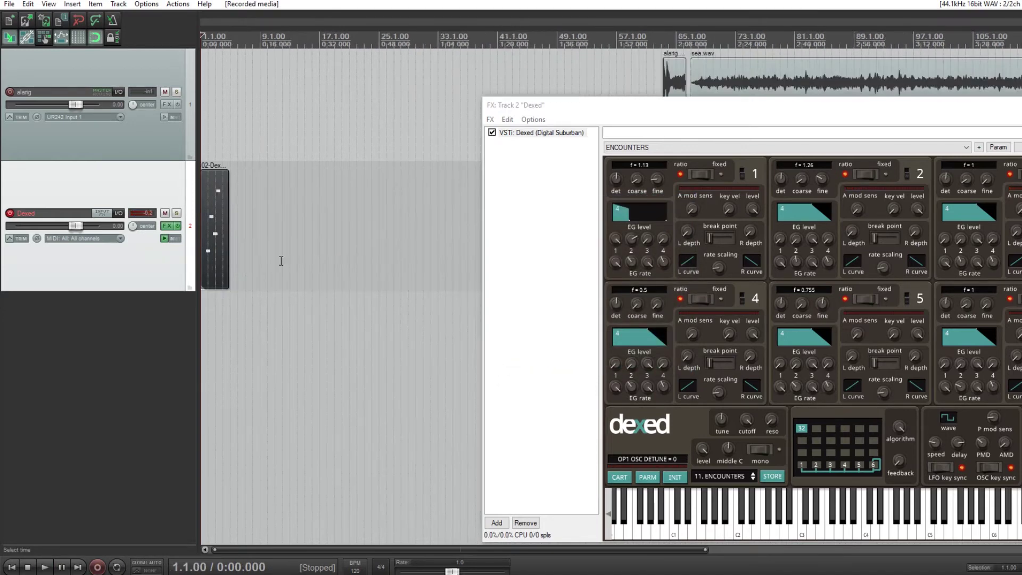
scroll(270, 256, down, 1)
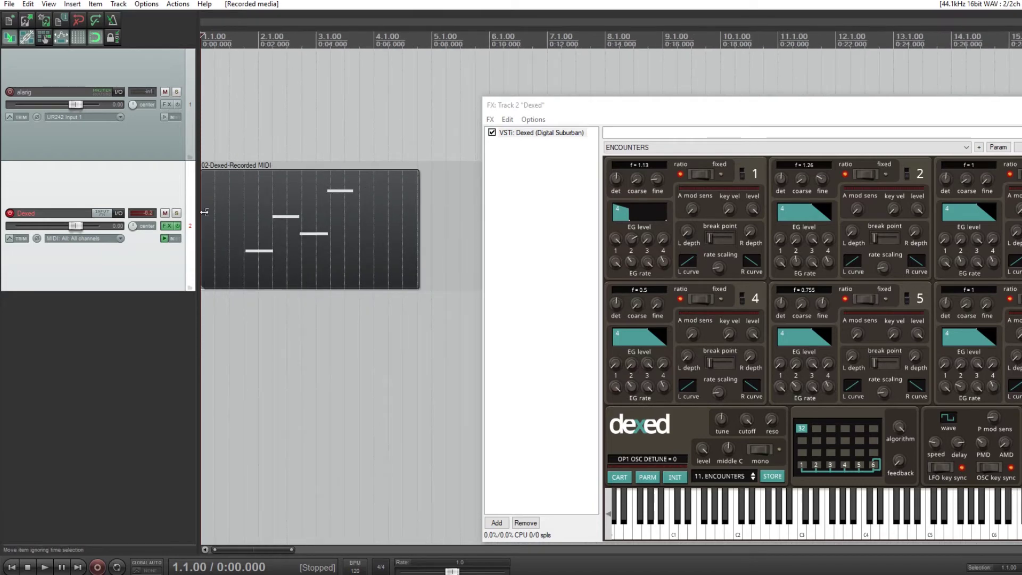
click(266, 189)
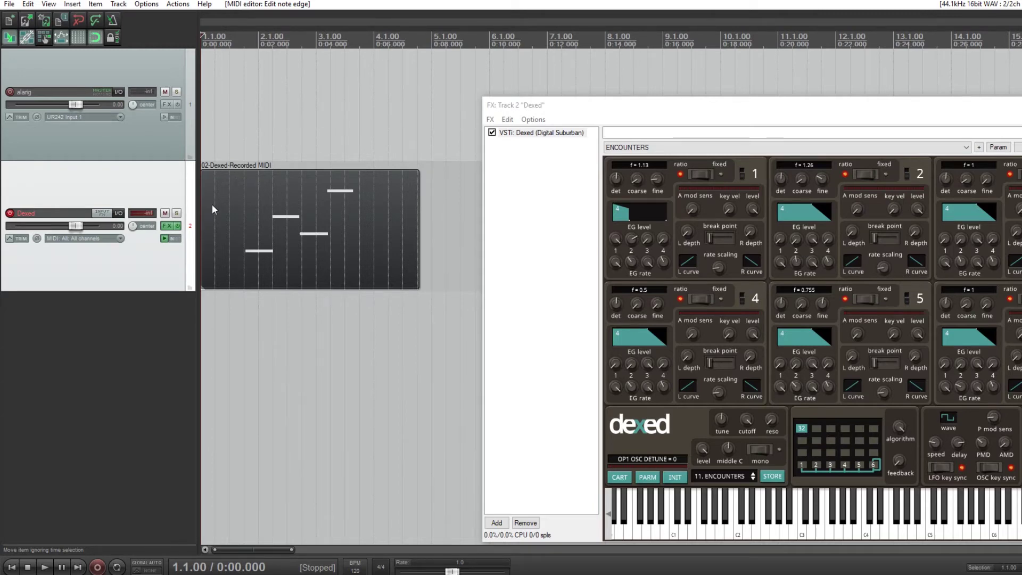
right_click(255, 184)
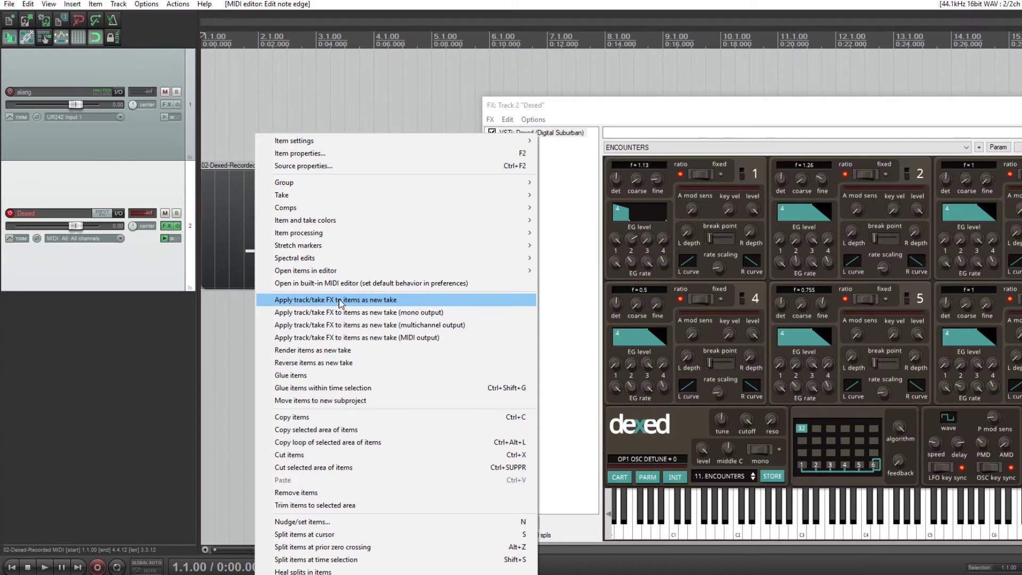
click(336, 301)
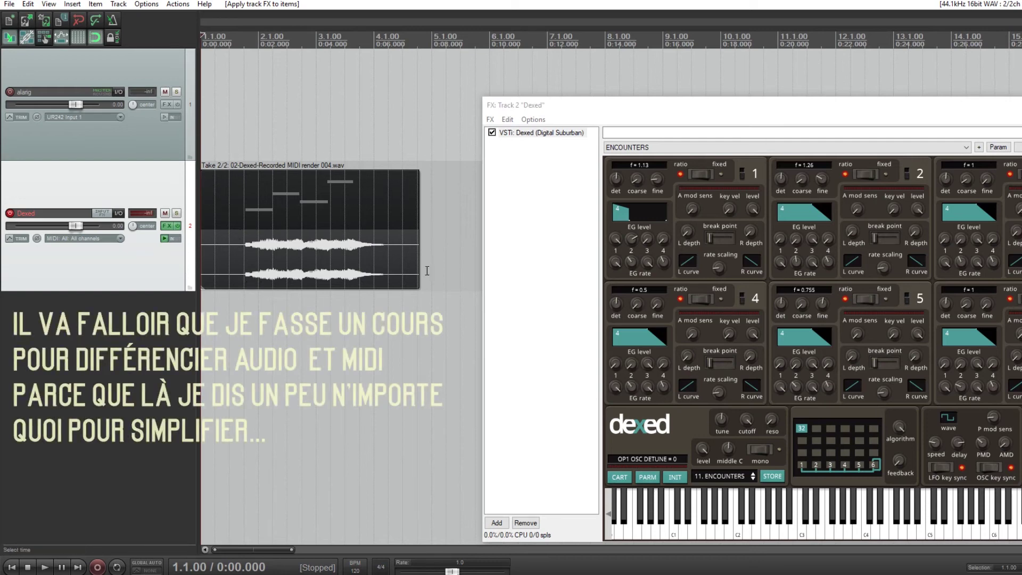
- Move the rendered Dexed item up to the start of the alarig track and play it from 1.3.00
drag(268, 255, 264, 145)
click(229, 211)
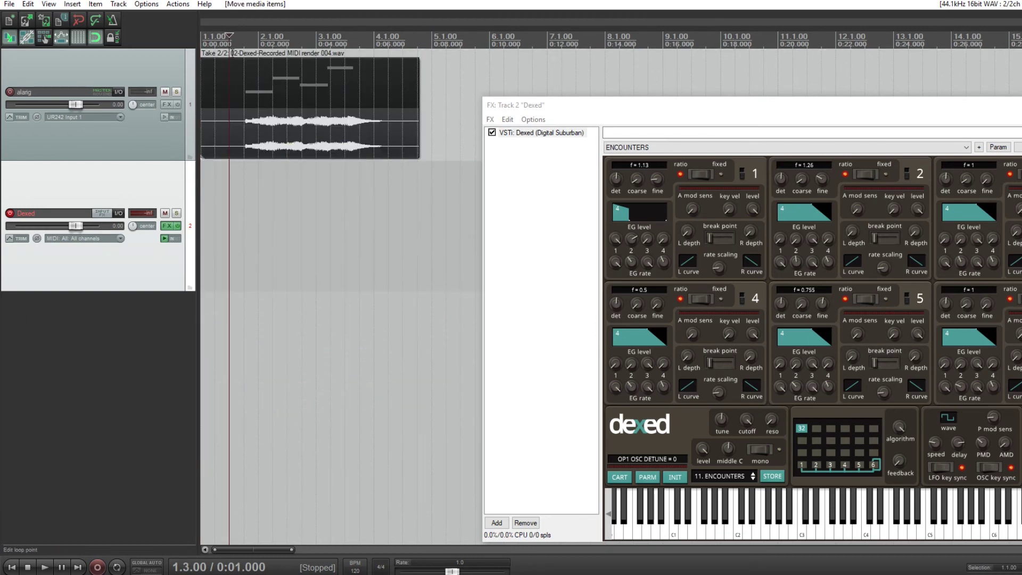
key(space)
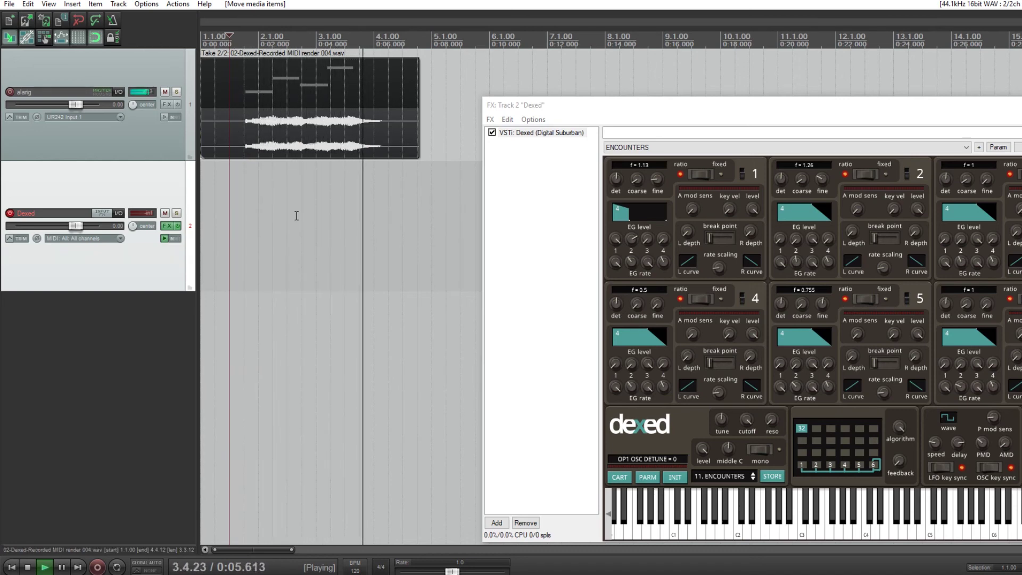
key(space)
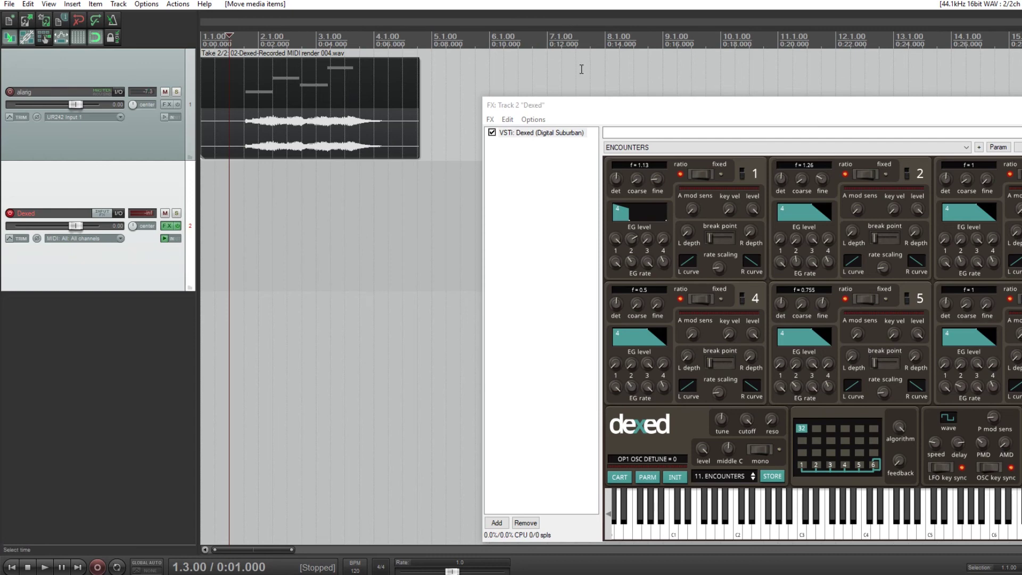